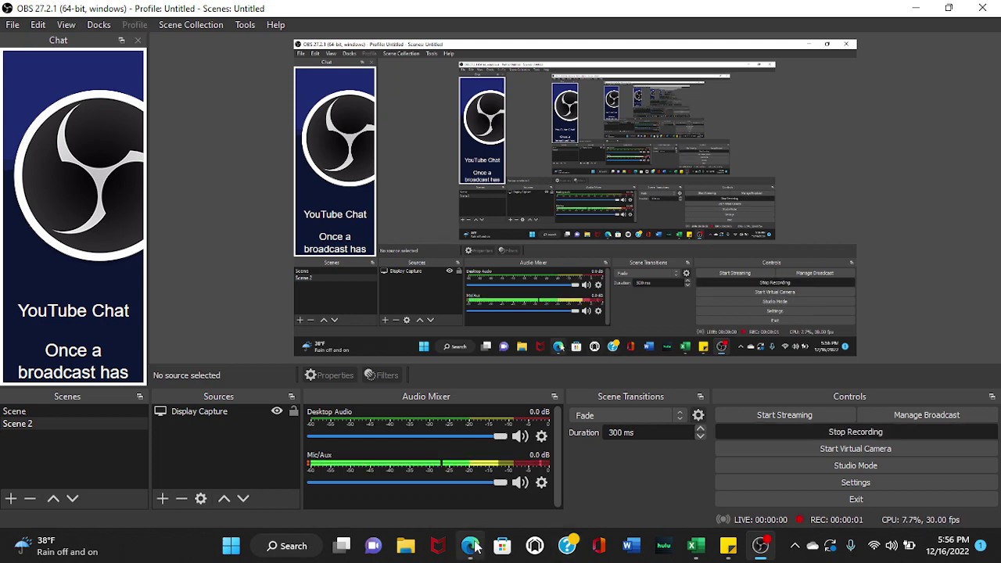
Bring the RANDOM.ORG List Randomizer window with its list of names to the front.
left_click(473, 546)
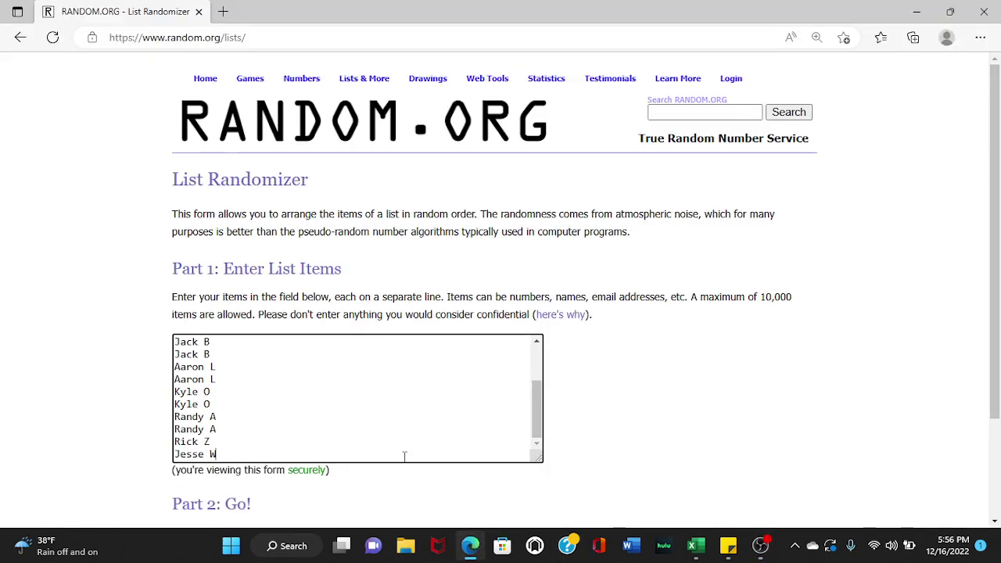
Switch to Excel's Book1, showing 16 names in column A and 32 NFL teams in column E.
left_click(695, 548)
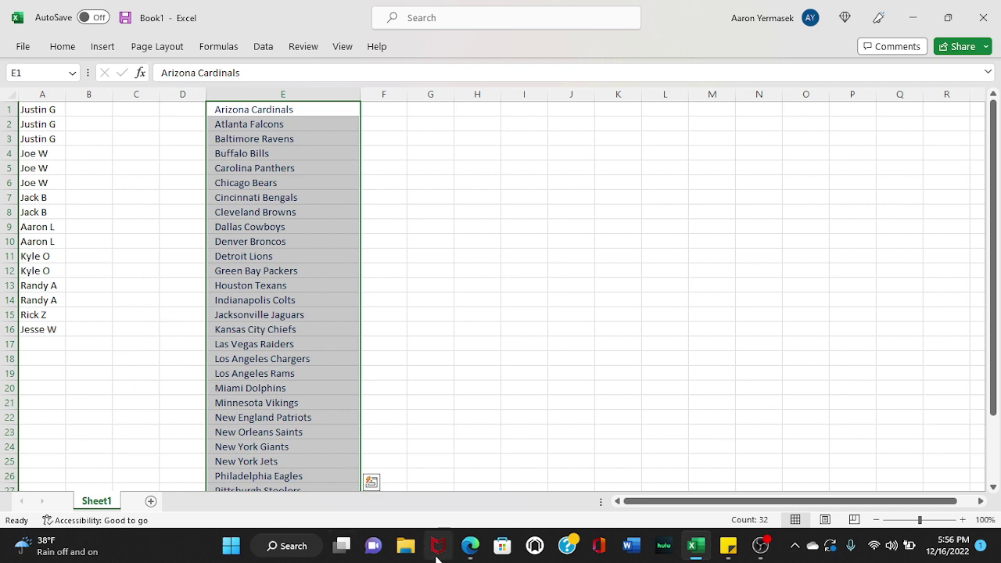
Return to RANDOM.ORG and randomize the 16-name list three times.
left_click(470, 546)
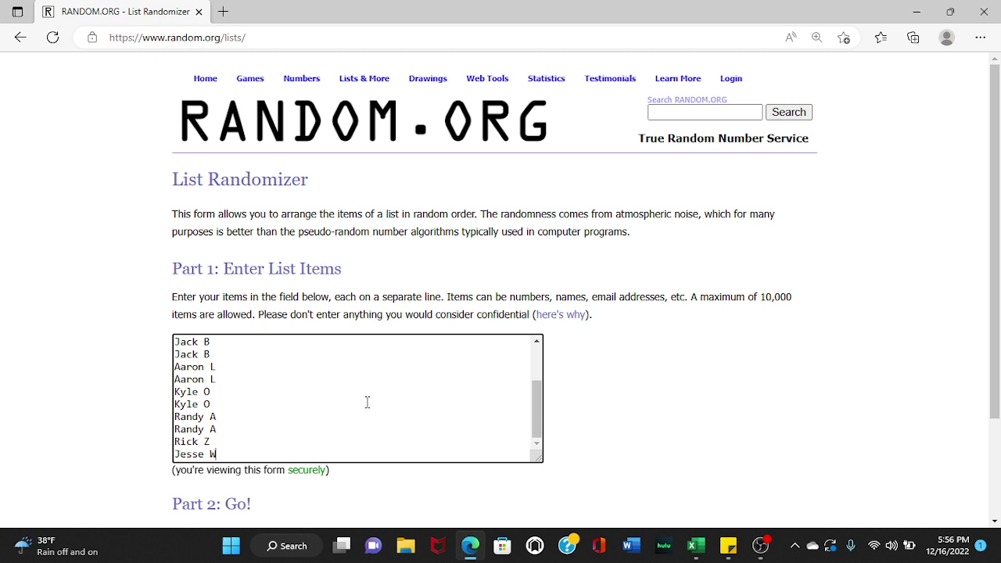
scroll(368, 402, "up", 1)
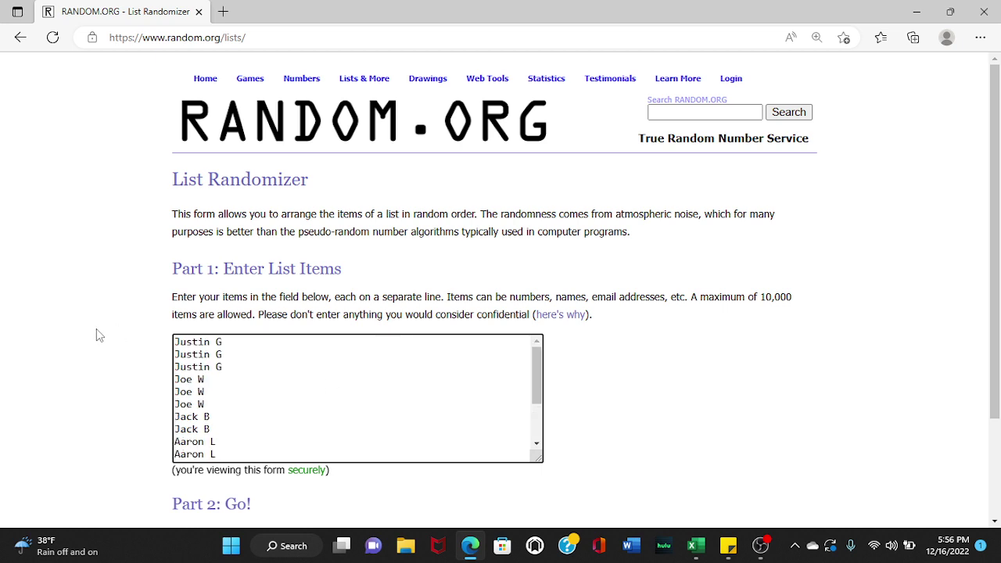
scroll(98, 332, "down", 2)
mouse_move(97, 329)
left_mouse_down()
mouse_move(165, 406)
mouse_move(105, 352)
left_mouse_up()
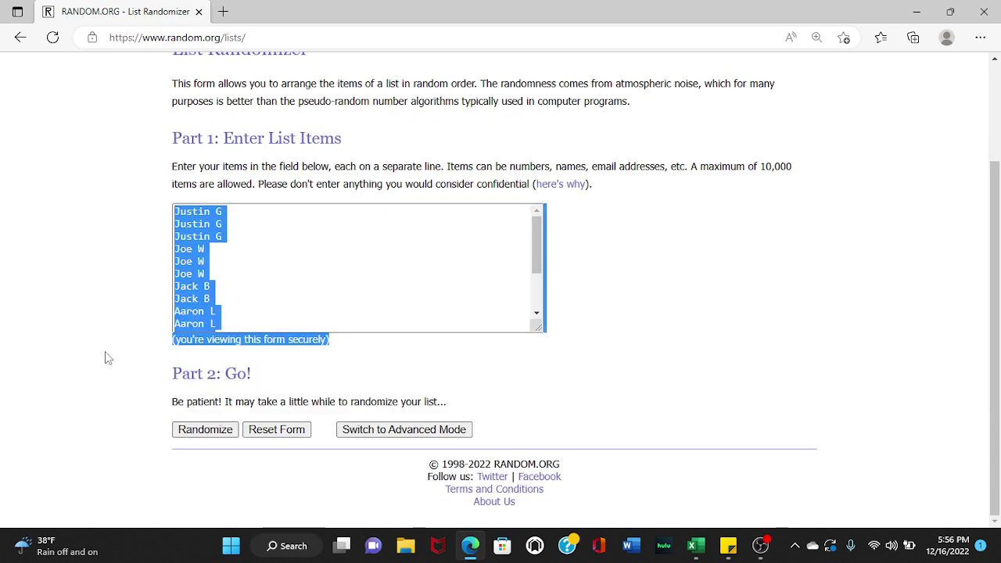
left_click(105, 353)
left_click(194, 435)
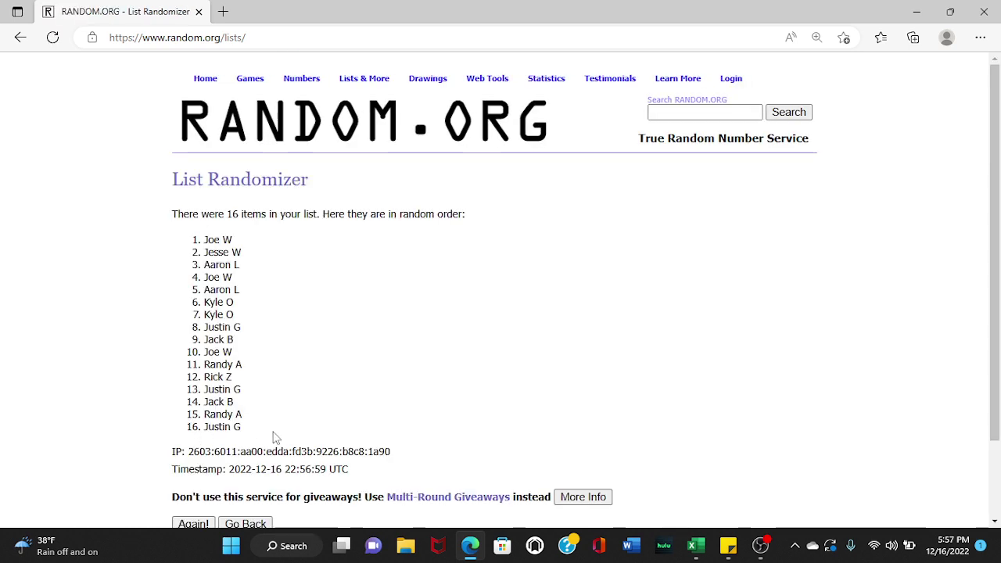
scroll(273, 438, "down", 2)
left_click(200, 429)
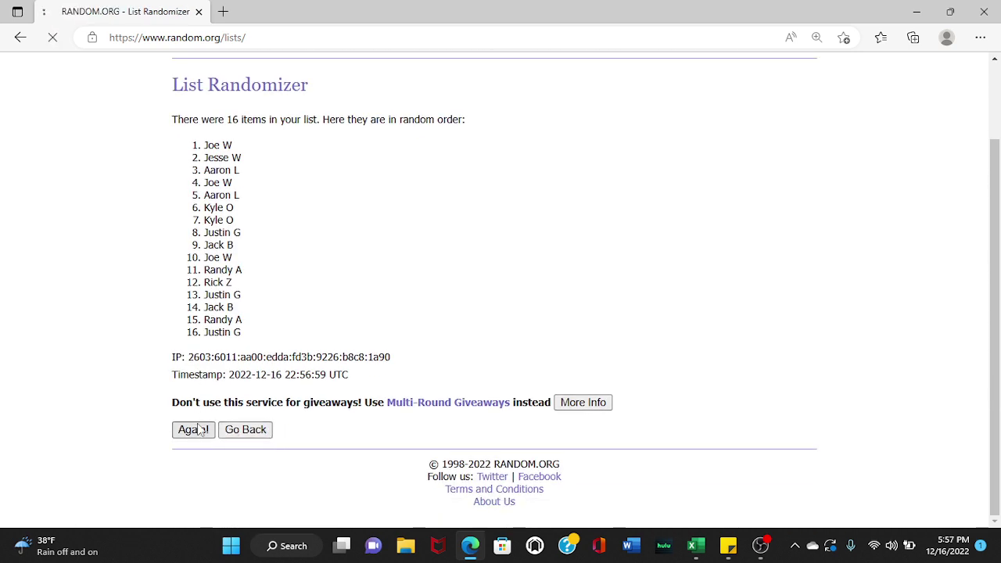
scroll(139, 471, "down", 3)
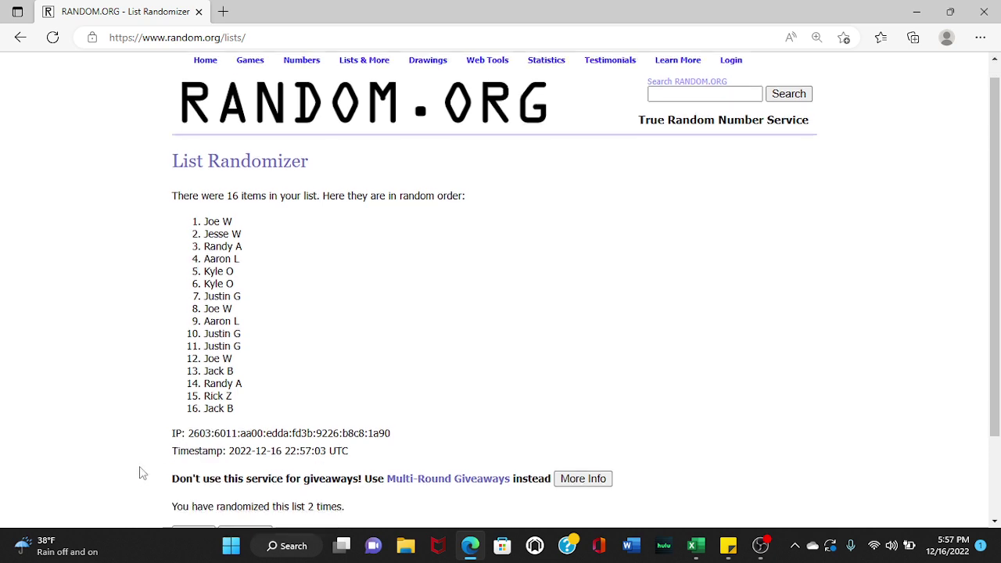
left_click(196, 433)
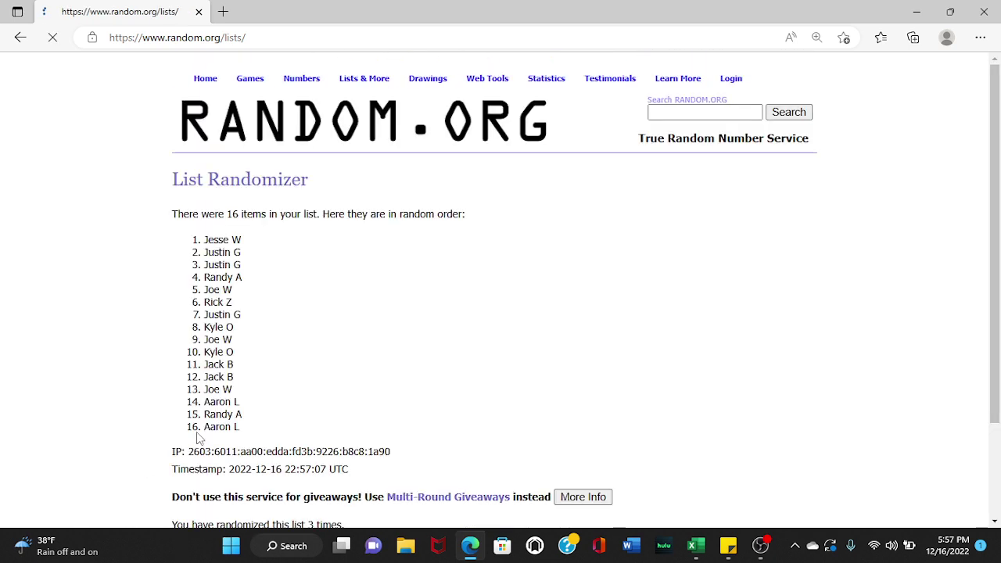
Randomize the names twice more and copy the final shuffled list of 16.
scroll(199, 440, "down", 1)
scroll(200, 440, "down", 2)
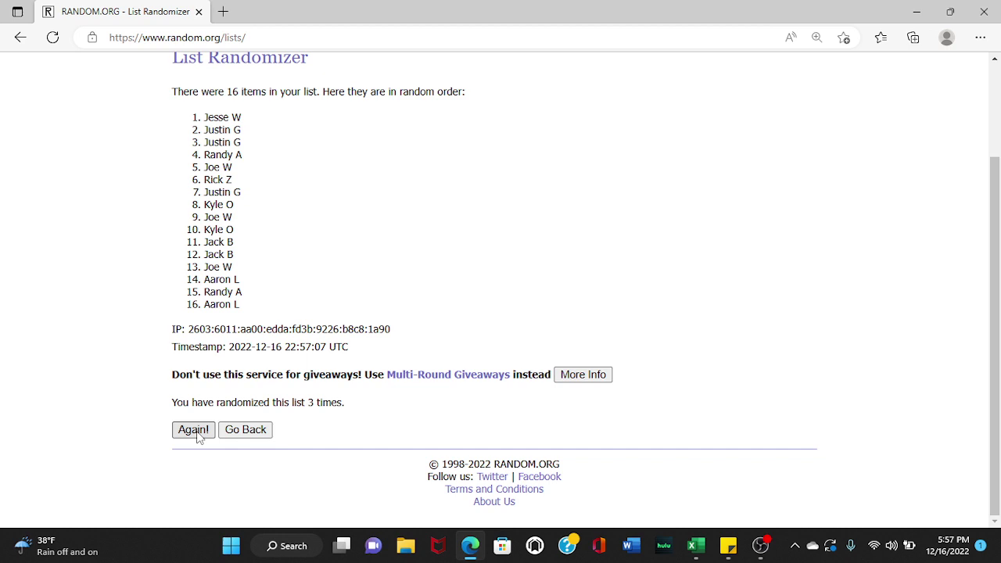
left_click(196, 431)
scroll(174, 409, "down", 3)
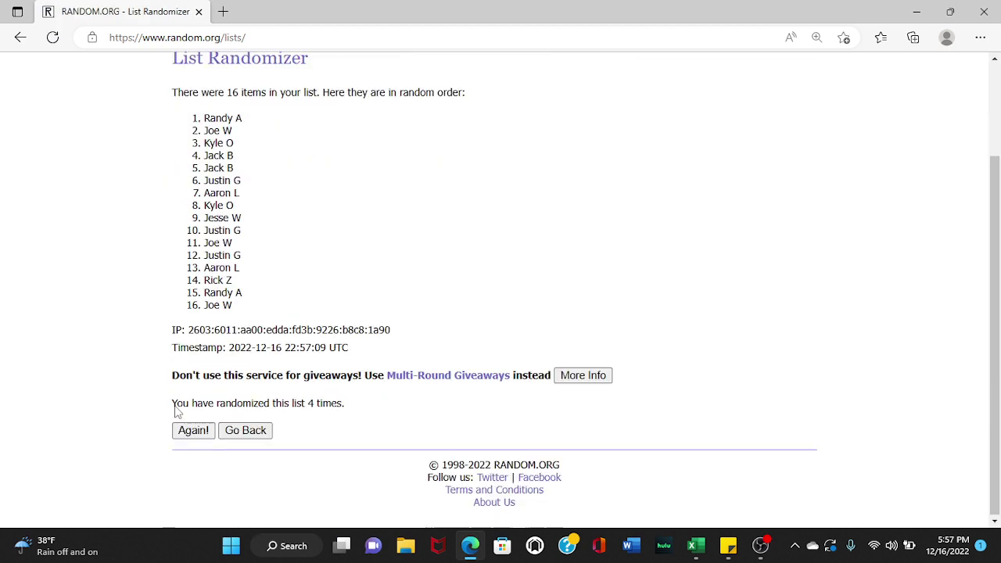
left_click(191, 431)
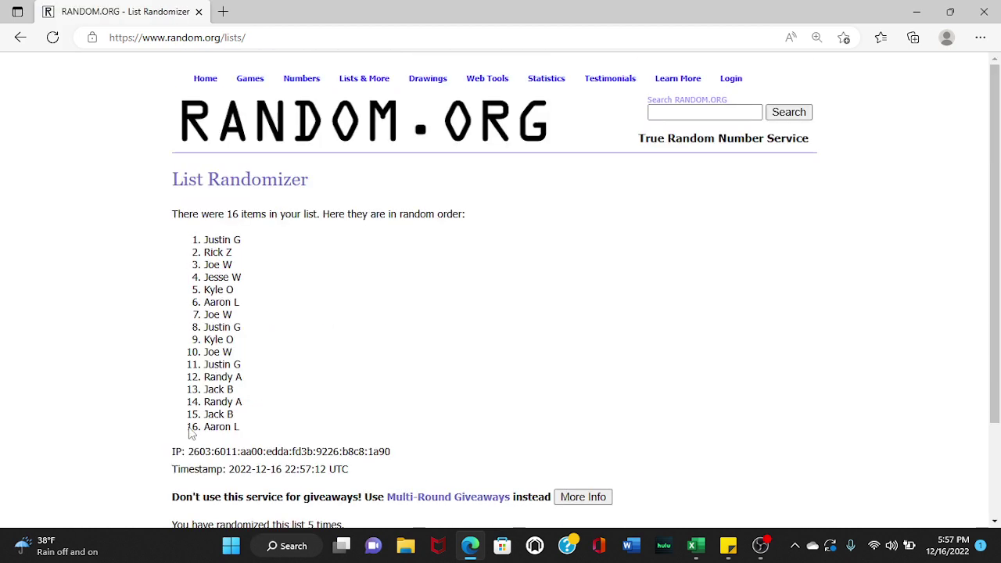
scroll(143, 365, "down", 2)
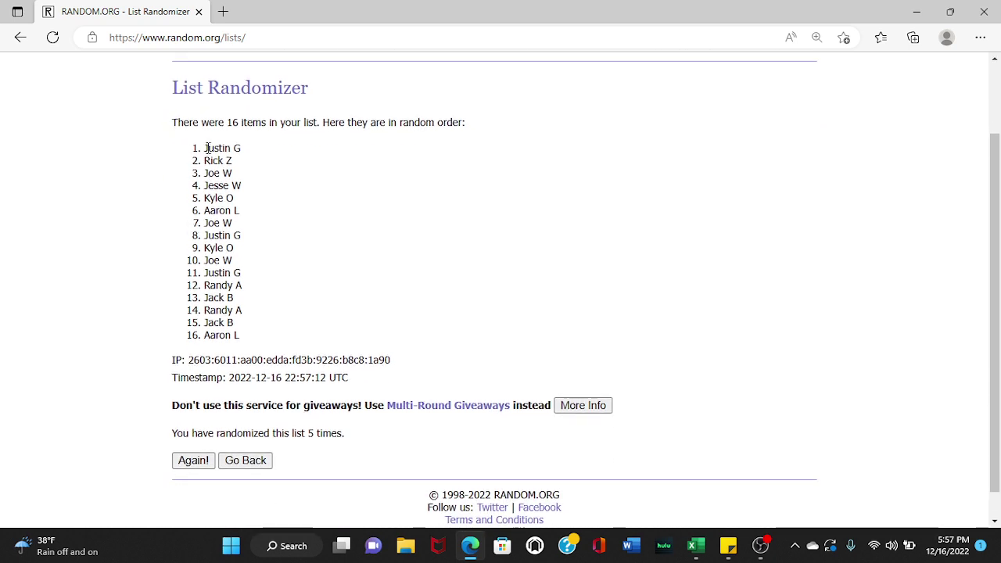
mouse_move(204, 148)
left_mouse_down()
mouse_move(226, 169)
mouse_move(259, 302)
mouse_move(249, 362)
mouse_move(261, 345)
left_mouse_up()
key("ctrl+c")
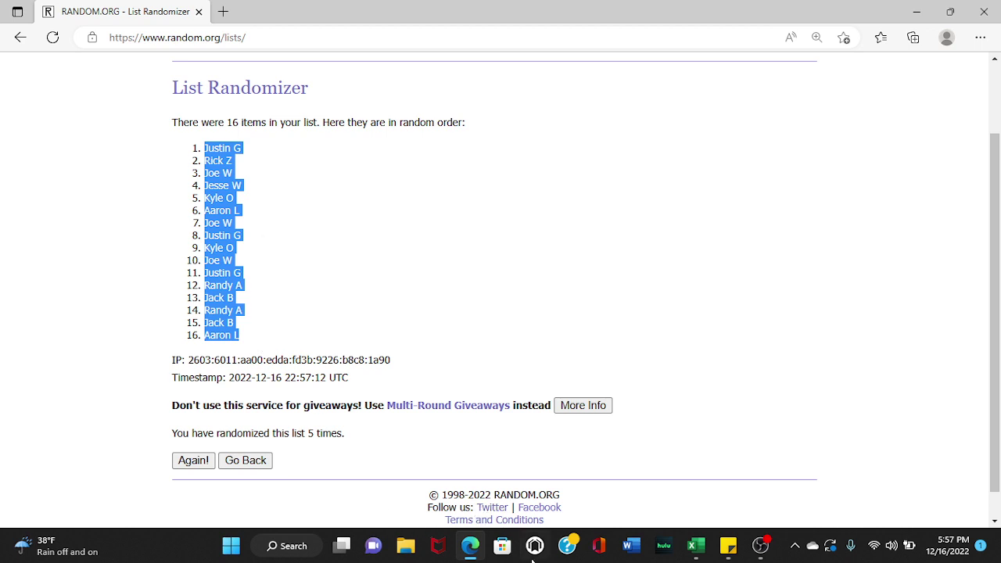
Replace A1:A16 with the pasted, numbered randomized names and widen column A to fit.
left_click(697, 550)
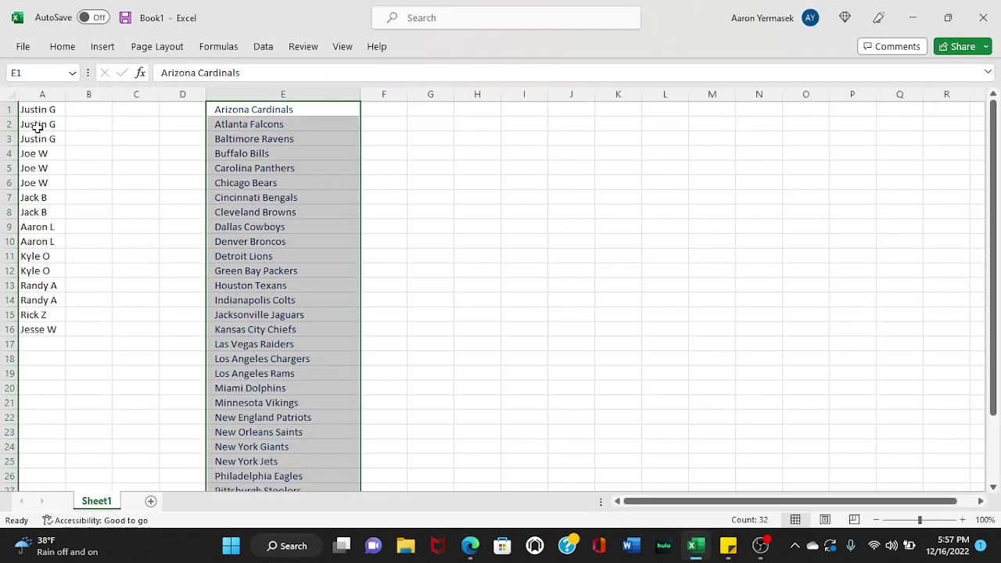
left_click_drag(42, 111, 44, 325)
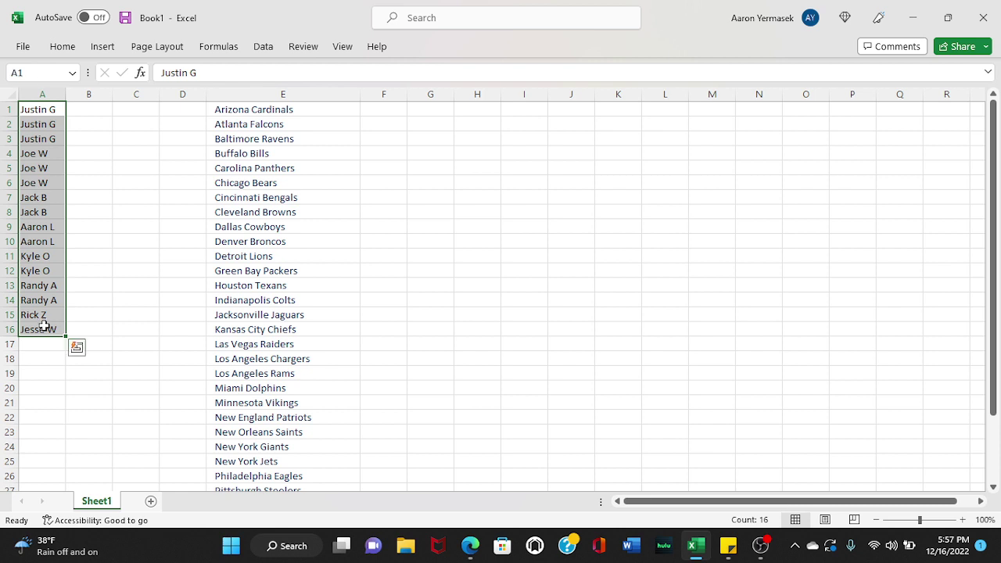
key("Delete")
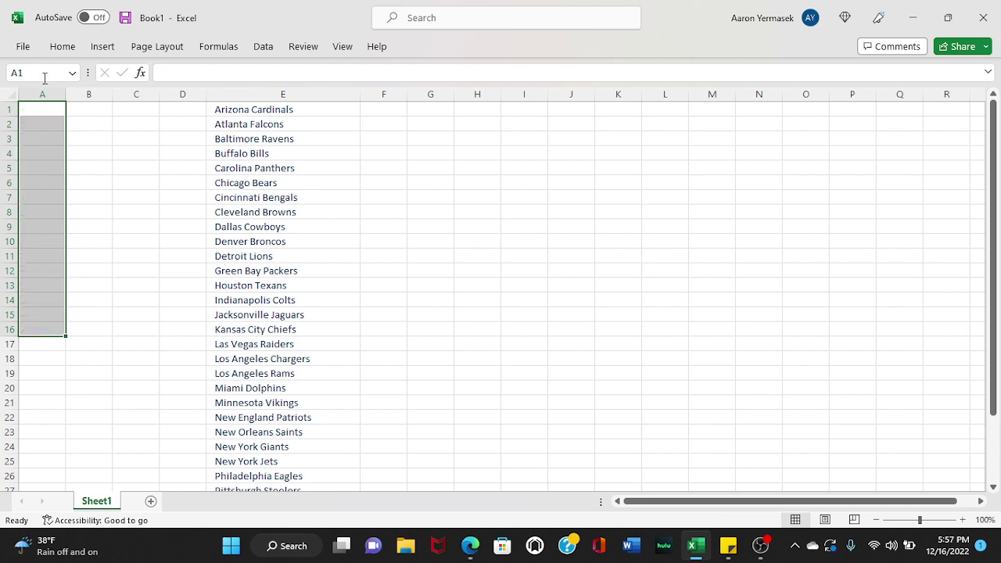
left_click(54, 110)
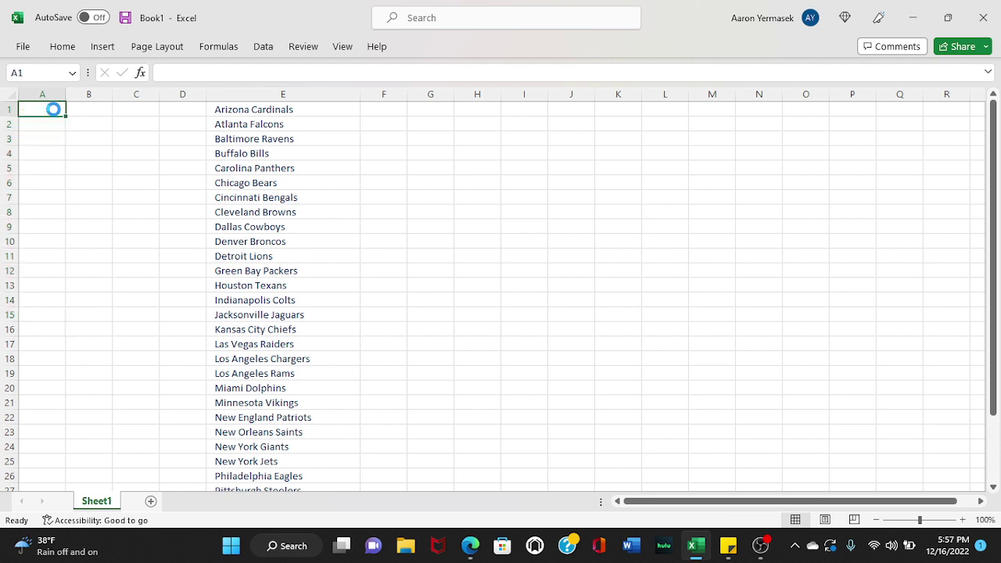
key("ctrl+v")
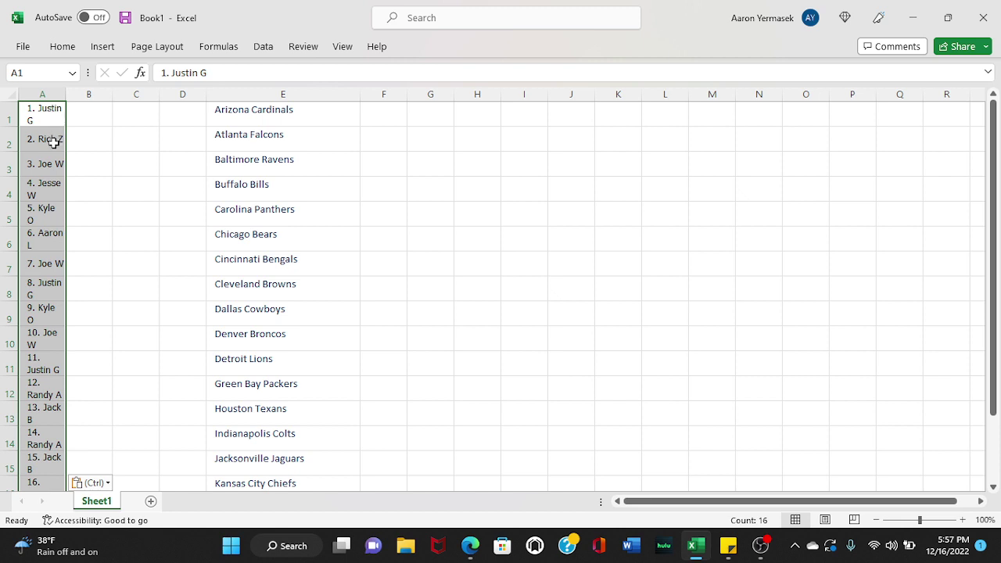
left_click(54, 143)
mouse_move(66, 95)
left_mouse_down()
mouse_move(81, 98)
mouse_move(46, 459)
left_mouse_up()
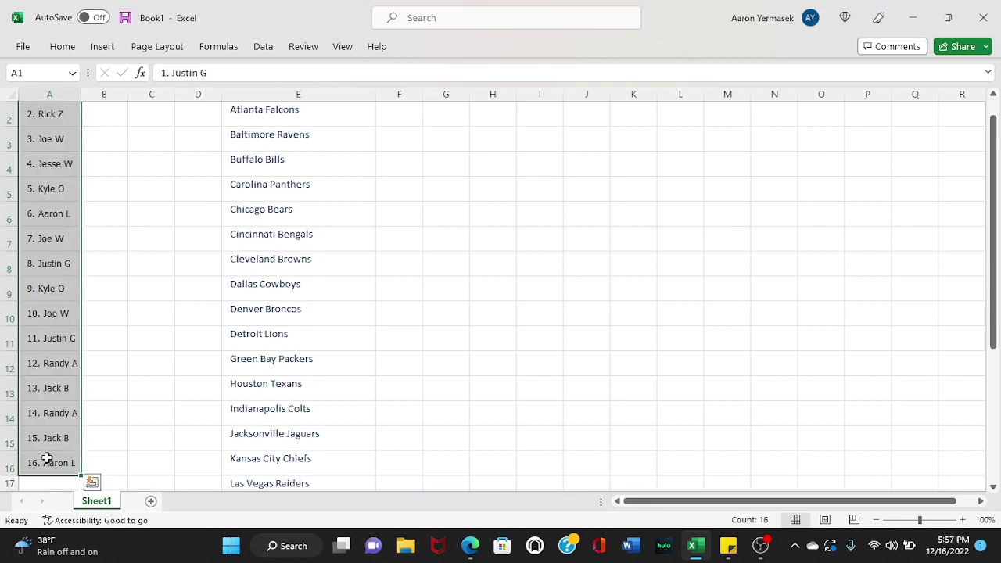
Change the font of the names in A1:A16 from Tahoma to Calibri.
right_click(47, 458)
left_click(100, 449)
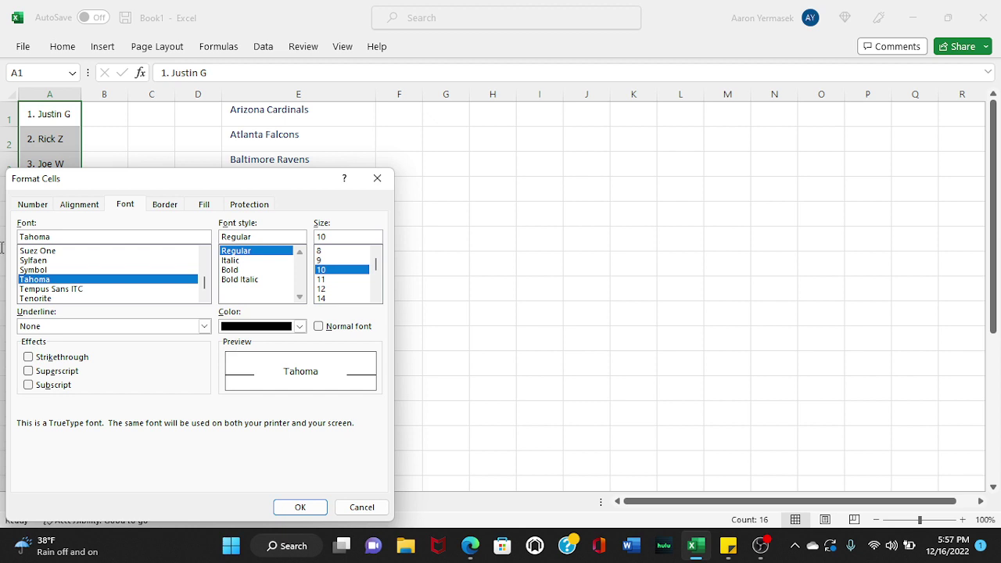
double_click(64, 235)
type("Calibri")
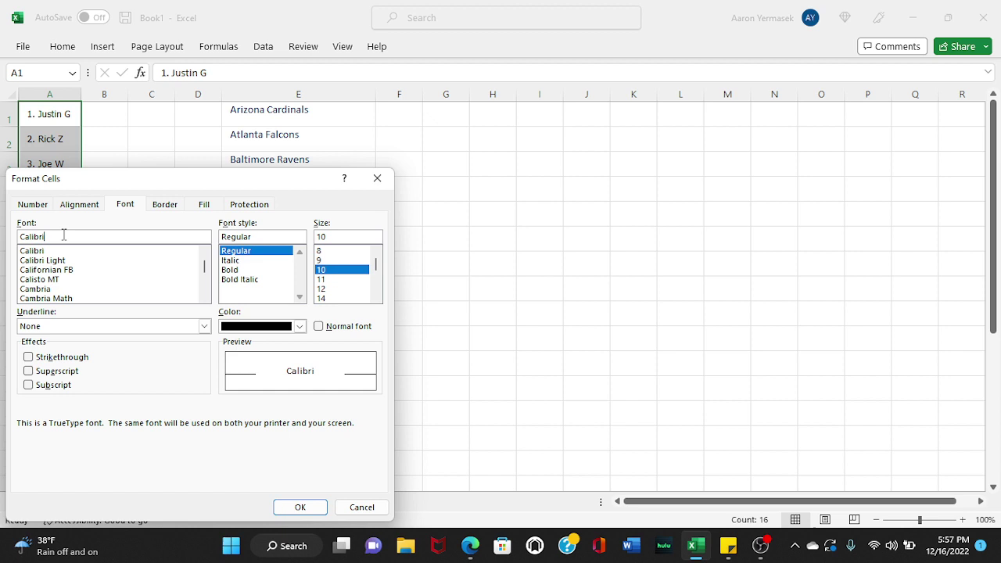
key("Return")
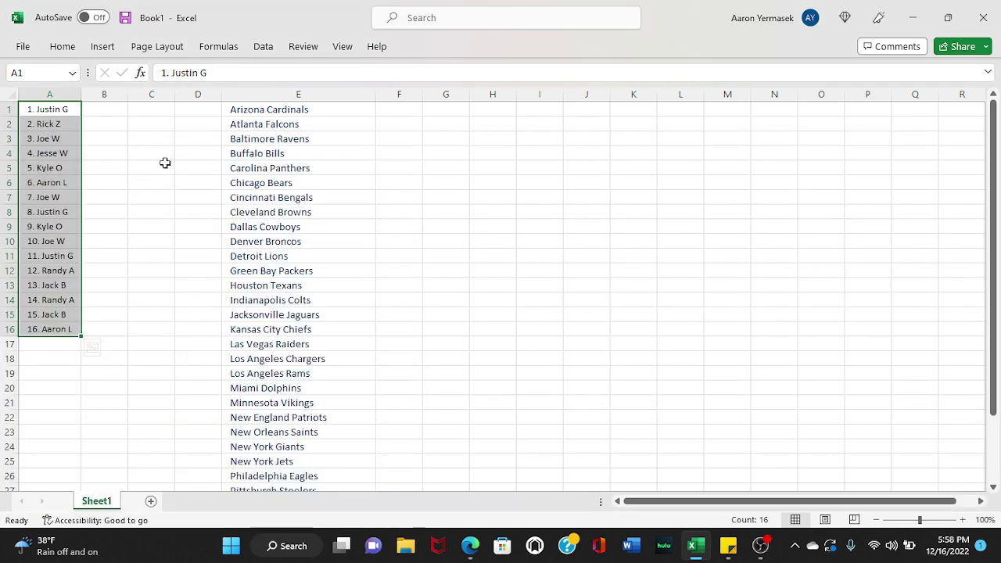
Select the team list in column E and widen column B to hold team names.
mouse_move(298, 109)
left_mouse_down()
mouse_move(261, 502)
mouse_move(271, 515)
mouse_move(293, 460)
left_mouse_up()
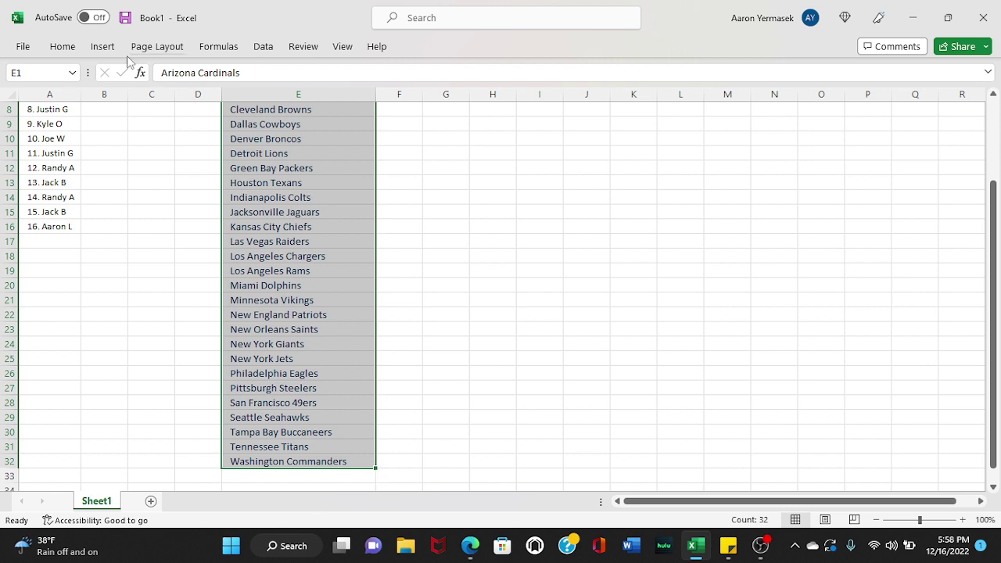
left_click_drag(127, 94, 290, 110)
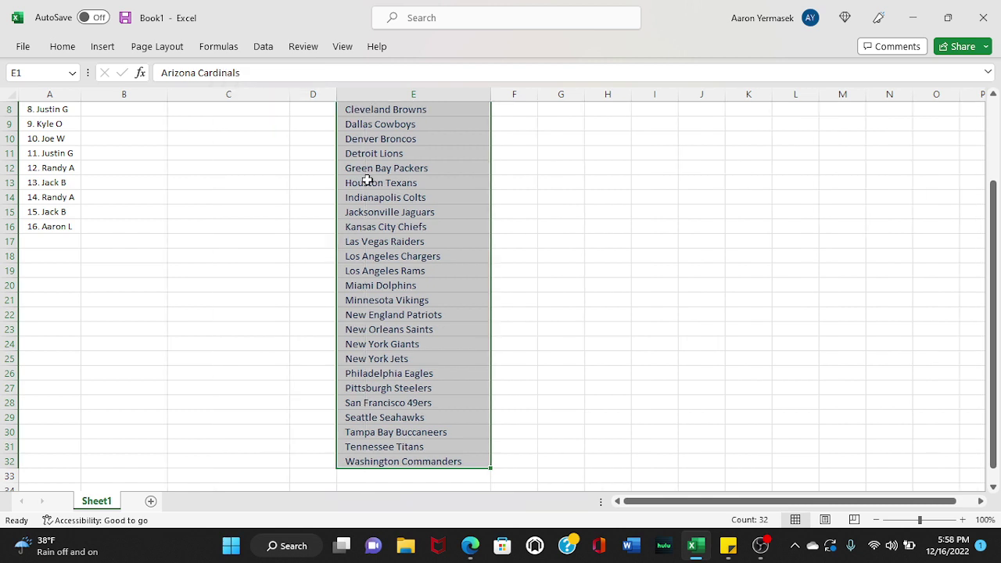
Go back from the RANDOM.ORG results page and start re-entering the random.org/lists/ address.
mouse_move(471, 547)
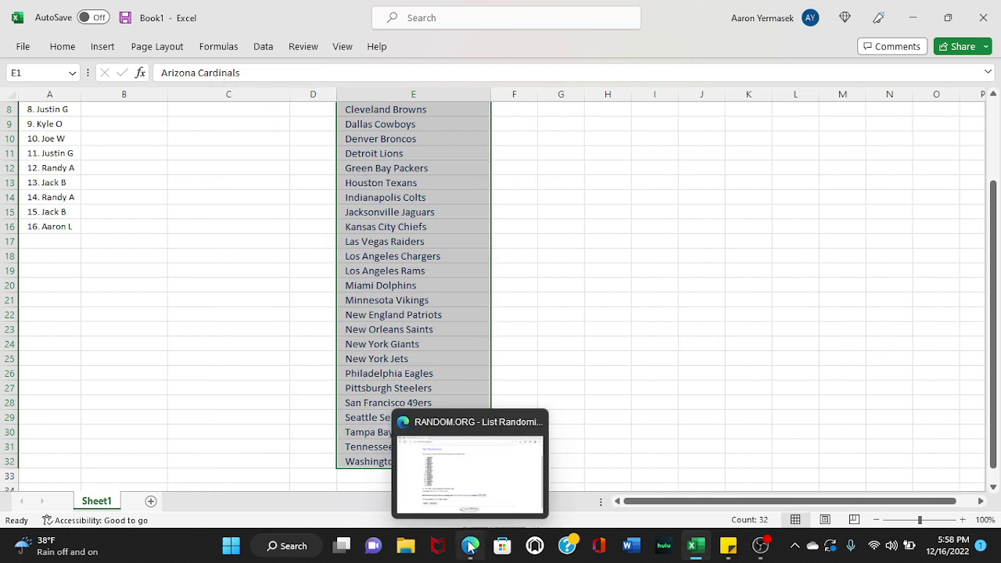
left_click(470, 547)
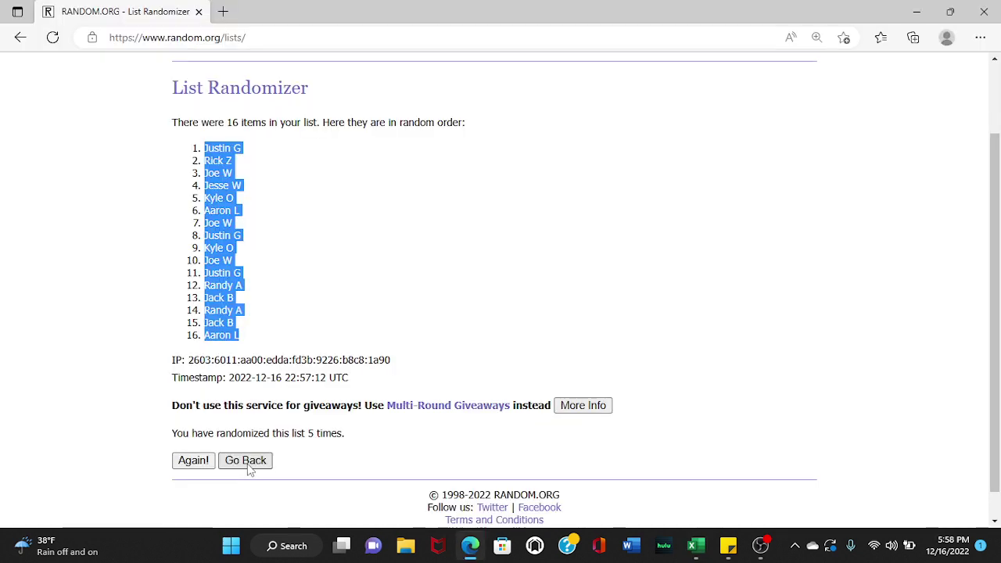
left_click(247, 463)
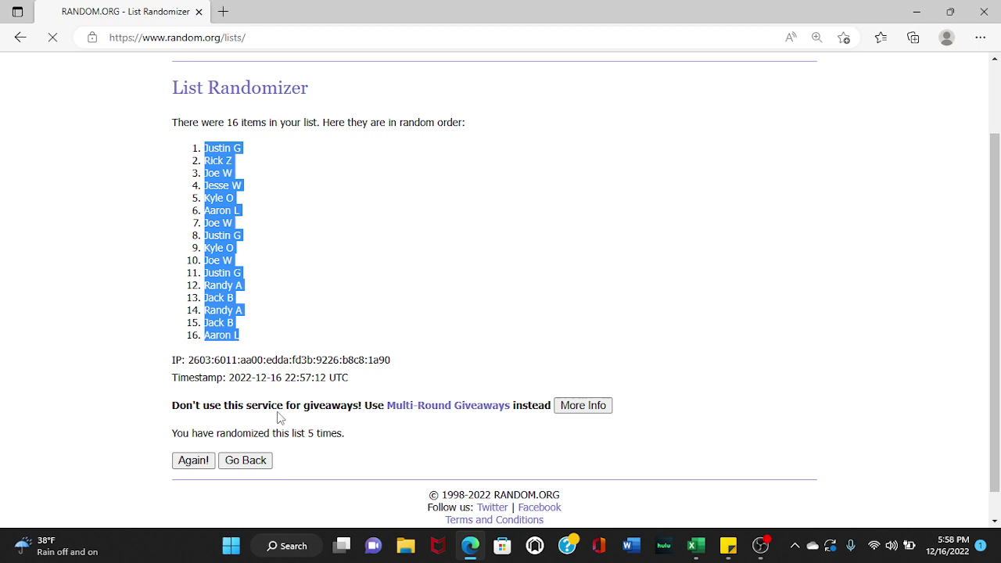
left_click(219, 39)
type("r")
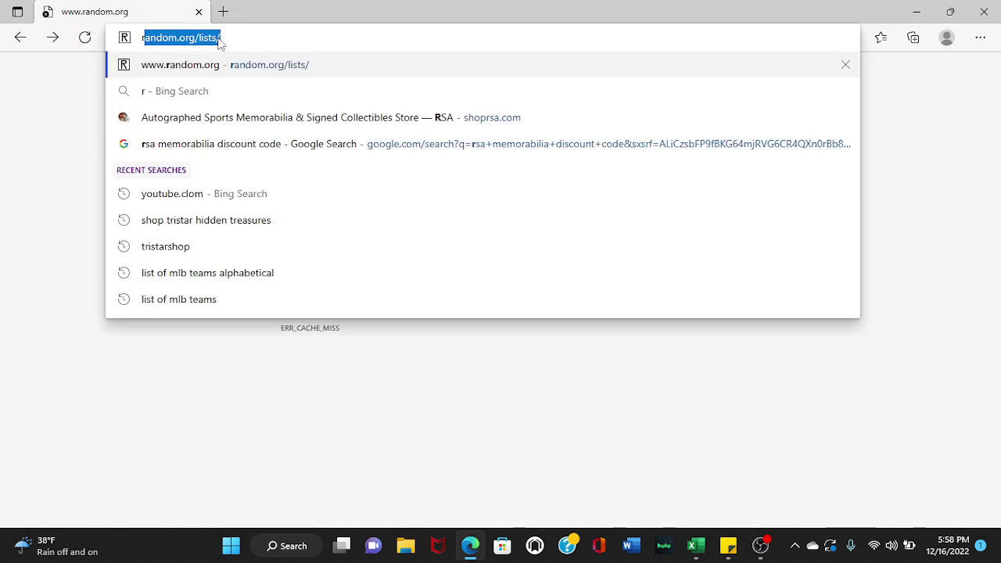
Reload random.org/lists/, paste into the list box then undo it, and return to Excel.
key("Return")
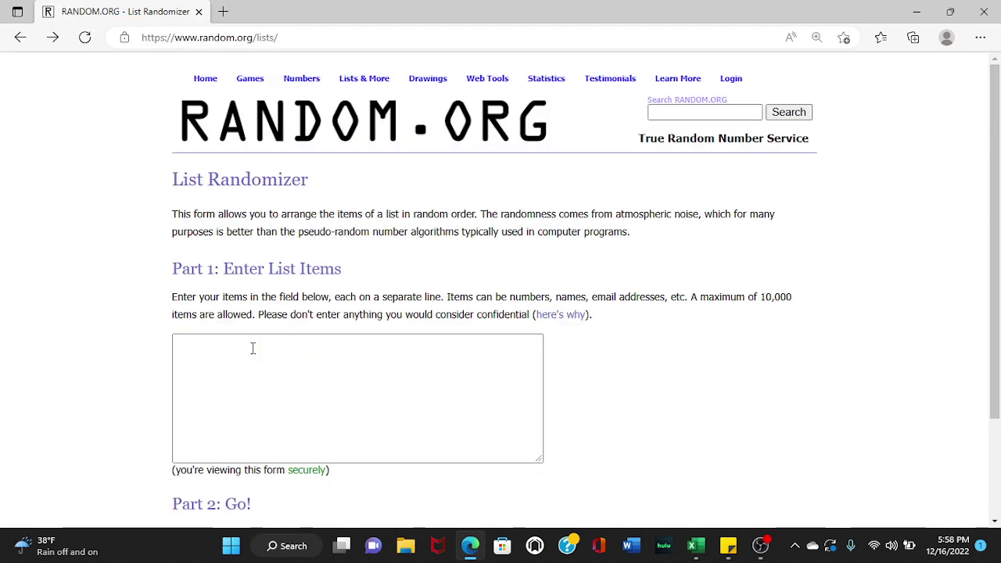
left_click(253, 354)
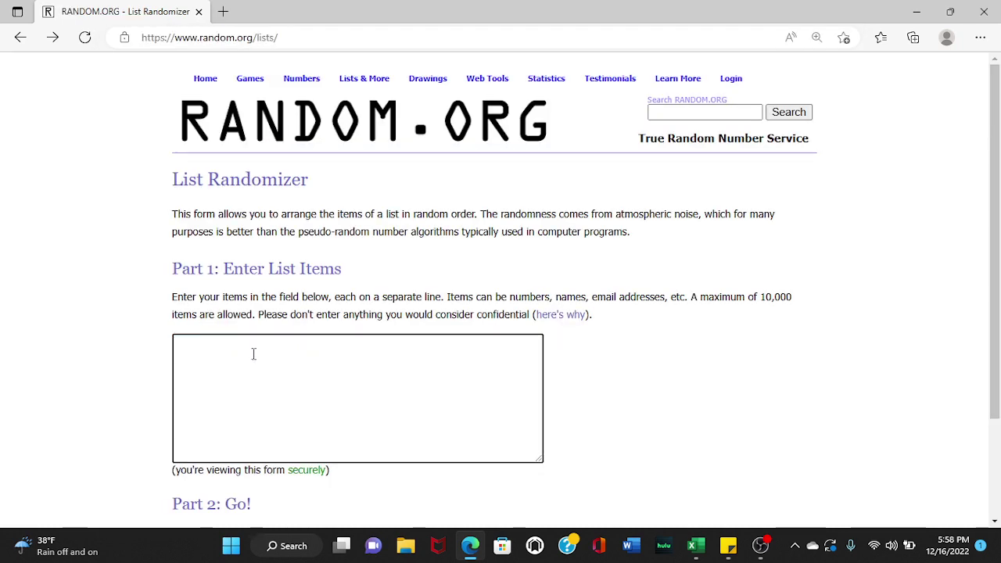
key("ctrl+v")
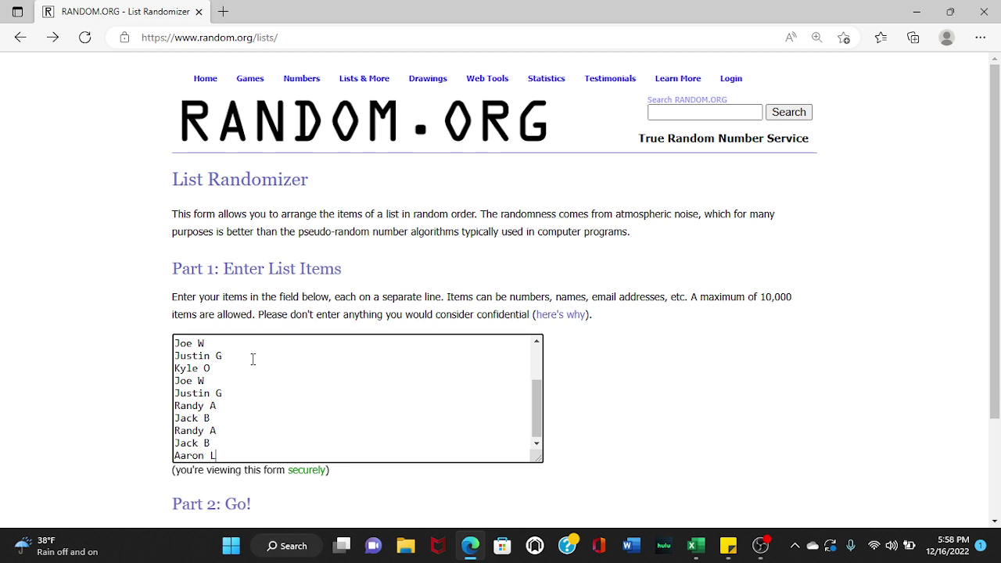
key("ctrl+z")
left_click(695, 547)
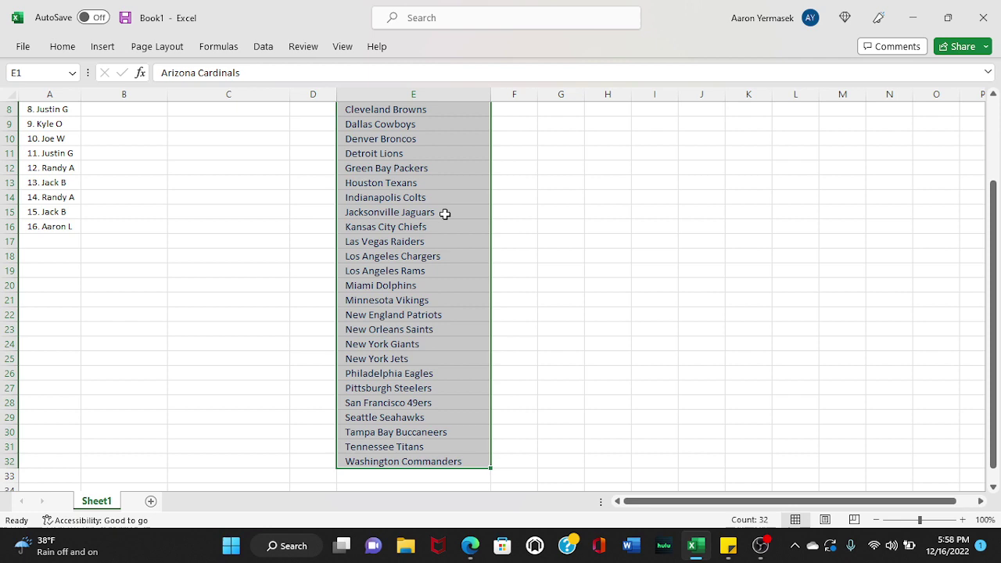
Copy the 32 NFL team names from column E and return to the List Randomizer.
right_click(445, 212)
left_click(506, 125)
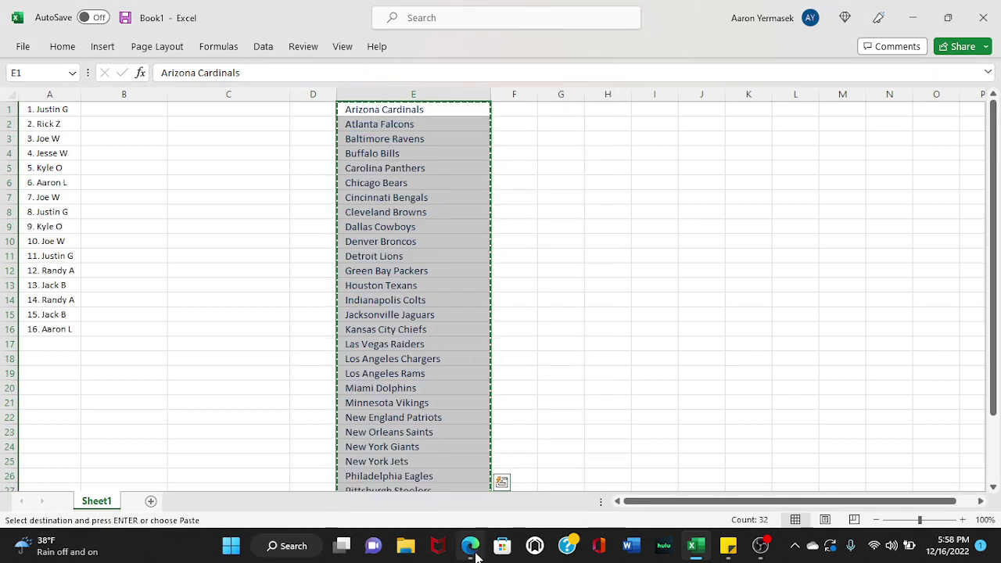
left_click(470, 546)
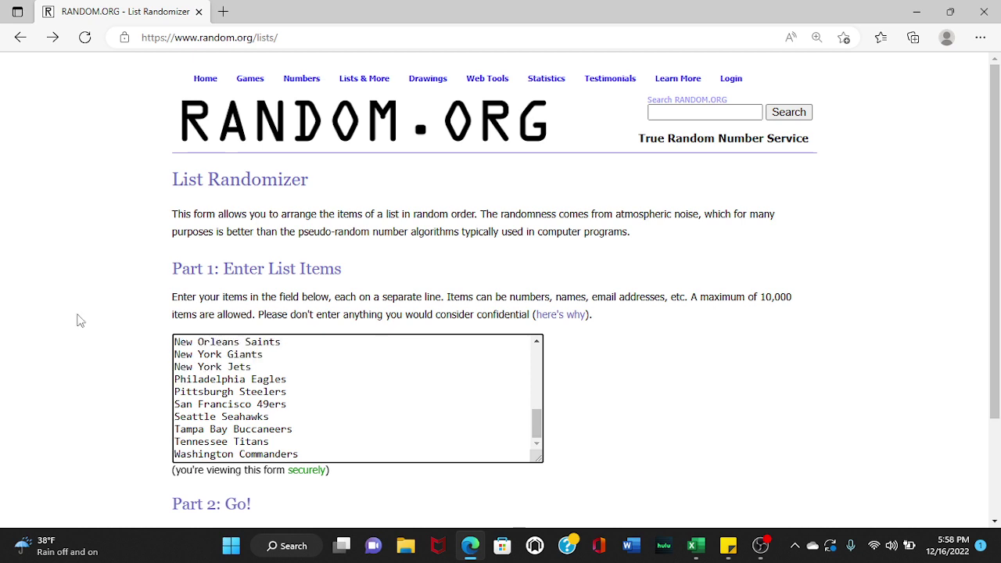
Randomize the 32 pasted teams repeatedly and select the final numbered order.
scroll(78, 321, "down", 2)
left_click(181, 435)
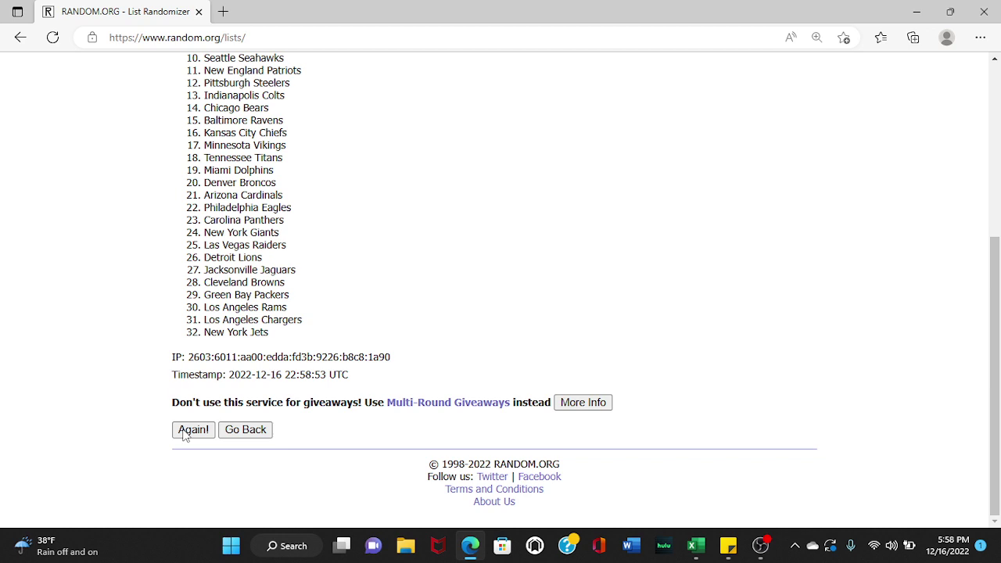
left_click(183, 435)
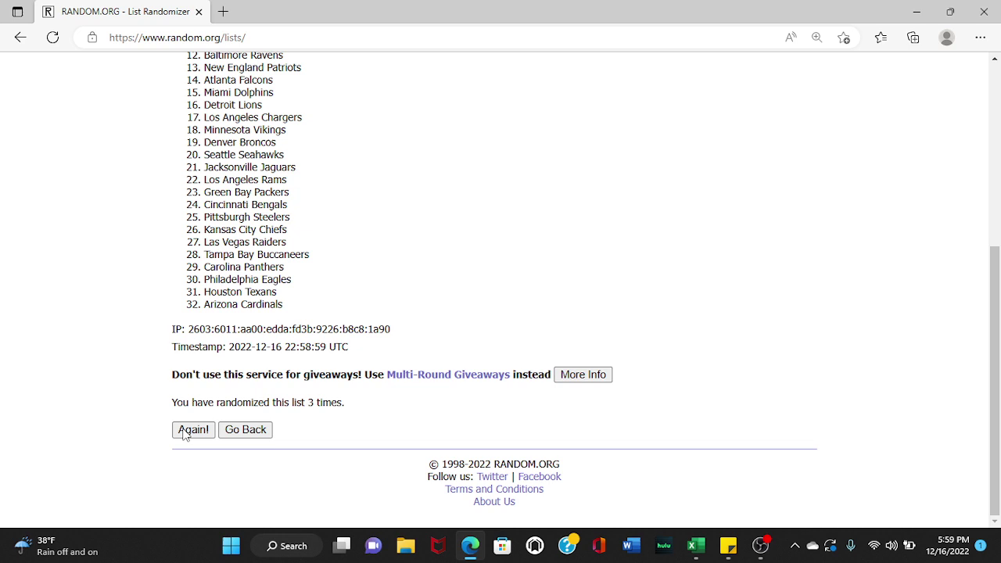
left_click(184, 436)
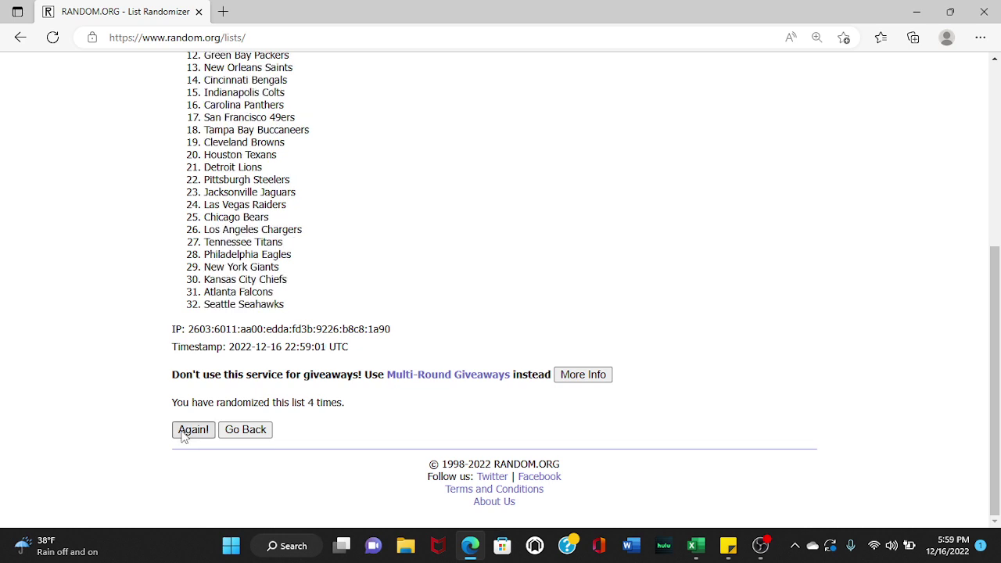
left_click(183, 435)
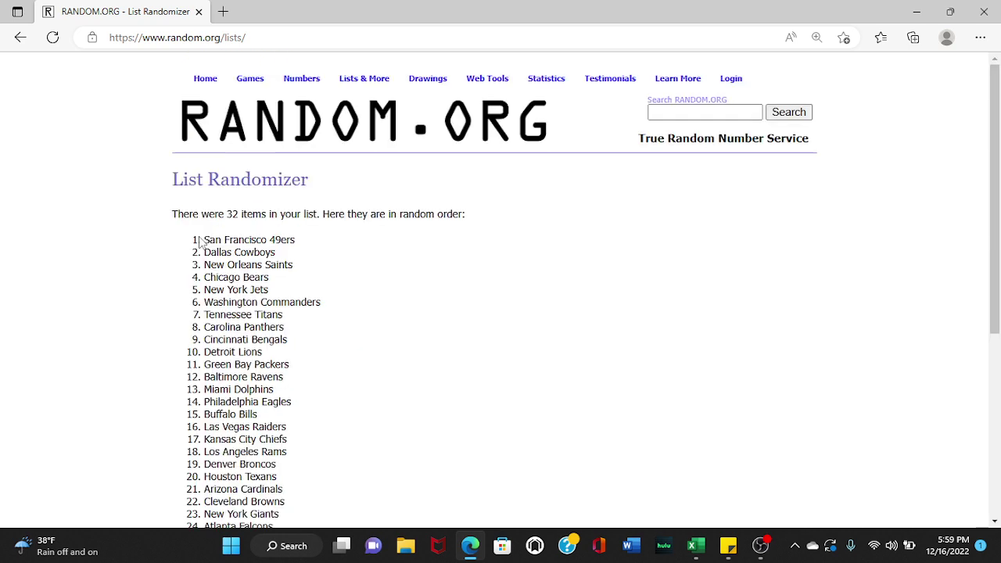
mouse_move(199, 241)
left_mouse_down()
mouse_move(293, 329)
mouse_move(305, 310)
left_mouse_up()
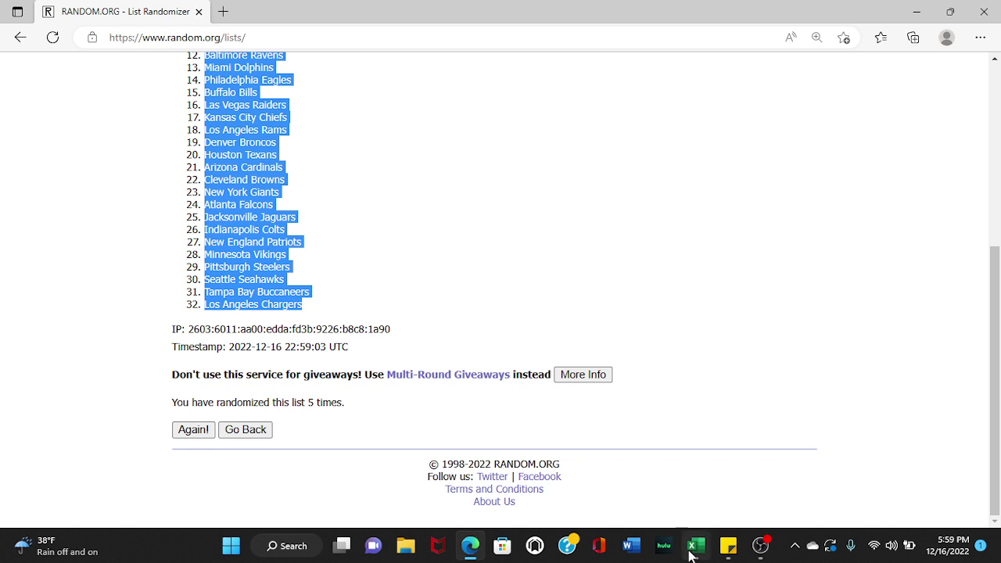
Paste the 32 shuffled NFL teams into column B from B1 and change their font to Calibri.
left_click(693, 546)
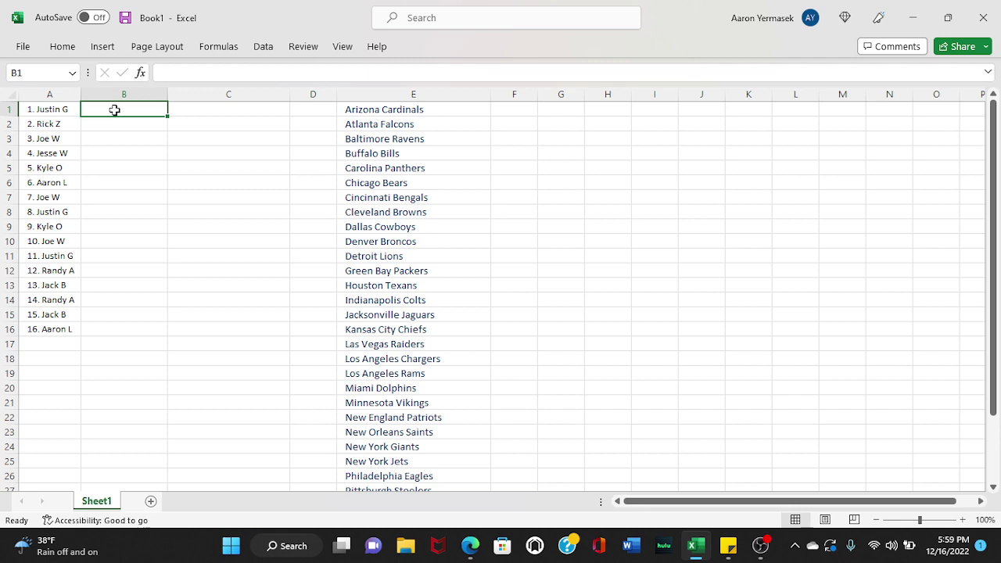
key("ctrl+v")
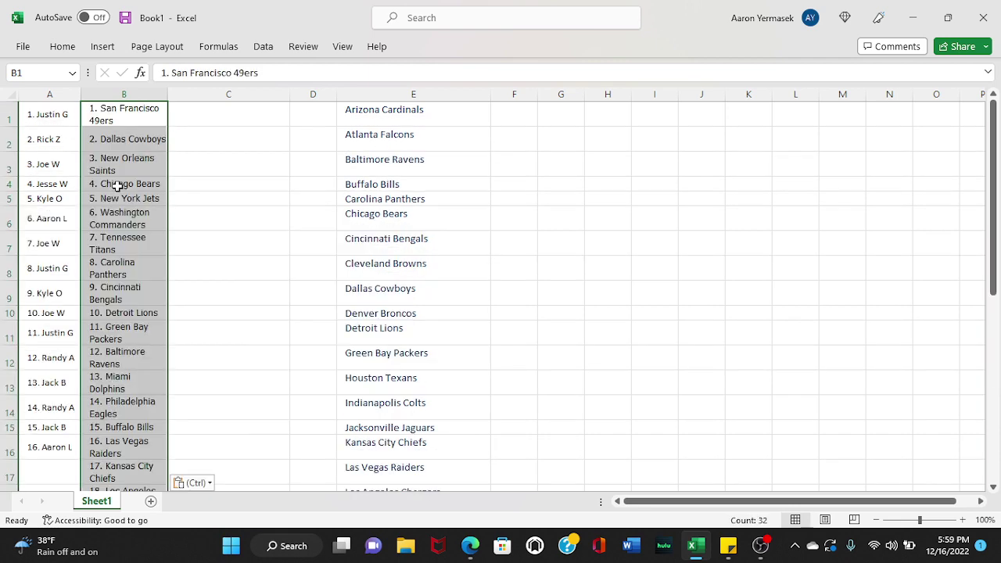
scroll(118, 185, "down", 5)
right_click(121, 185)
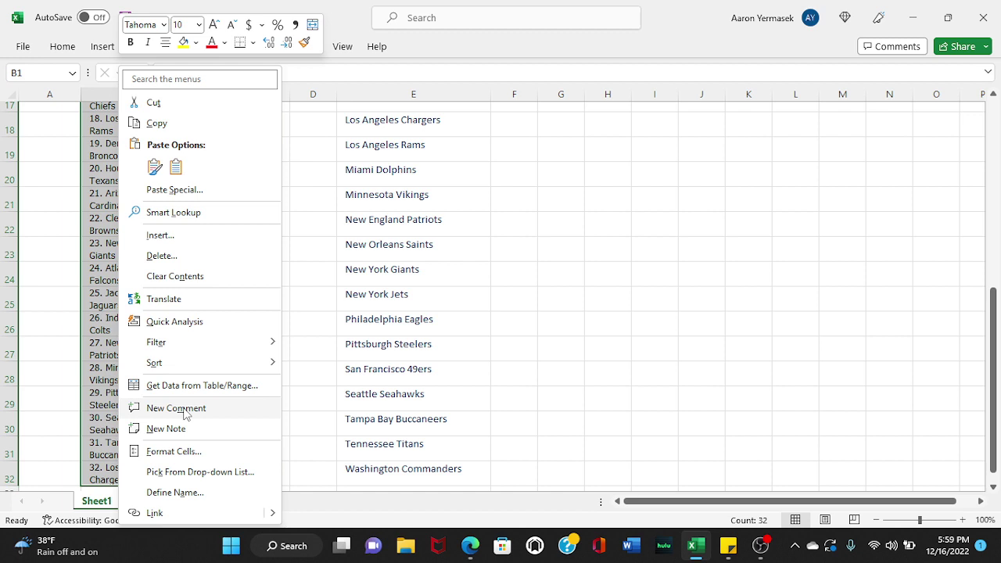
left_click(174, 451)
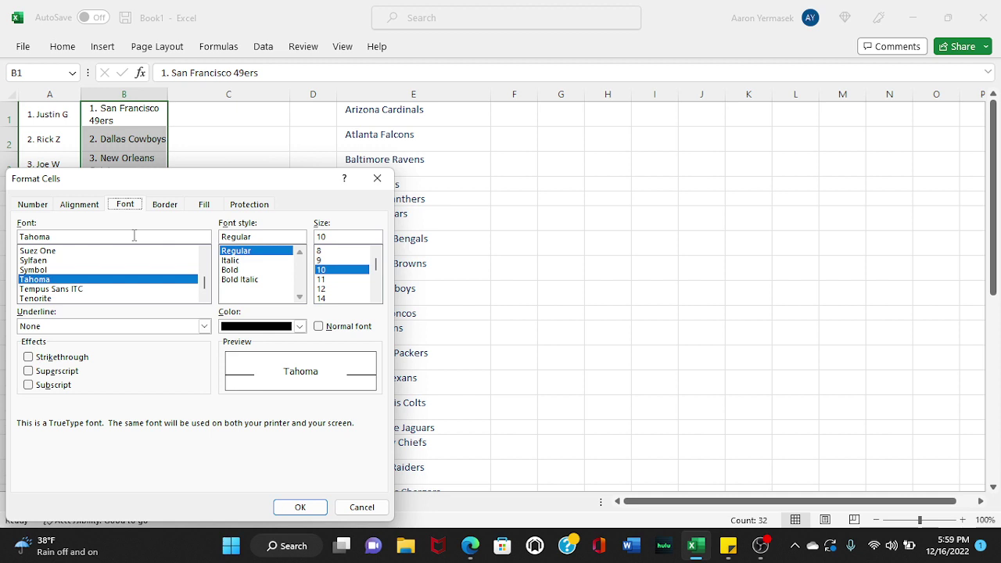
type("cali")
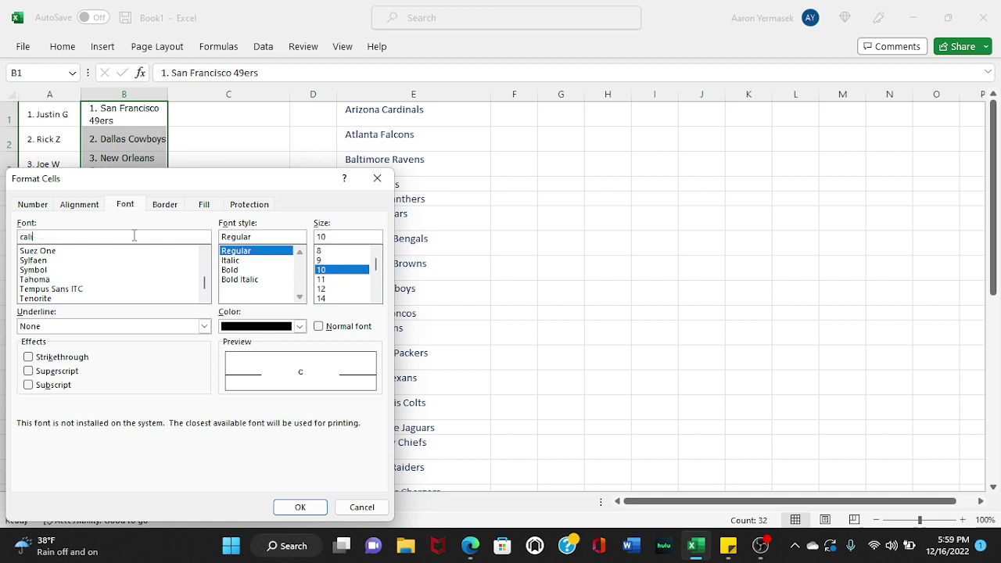
left_click(287, 511)
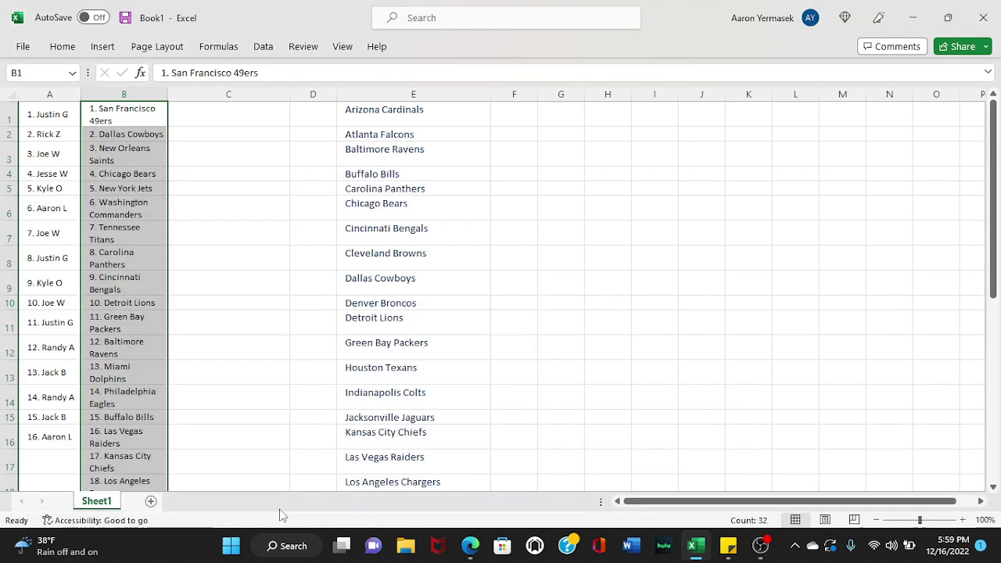
Move teams 17–32 from B17:B32 into C1:C16 and clear the original team list in column E.
left_click(67, 472)
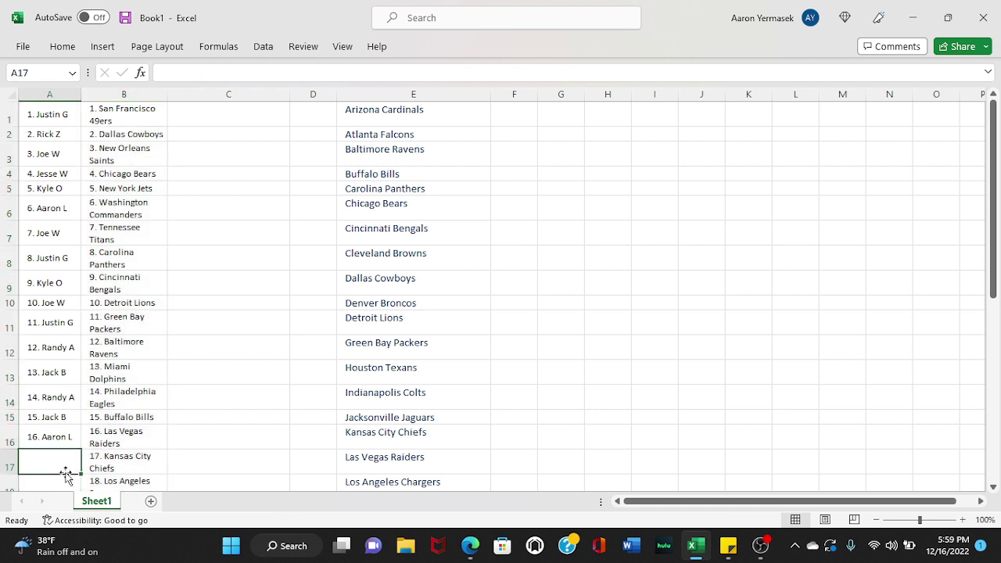
key("Right")
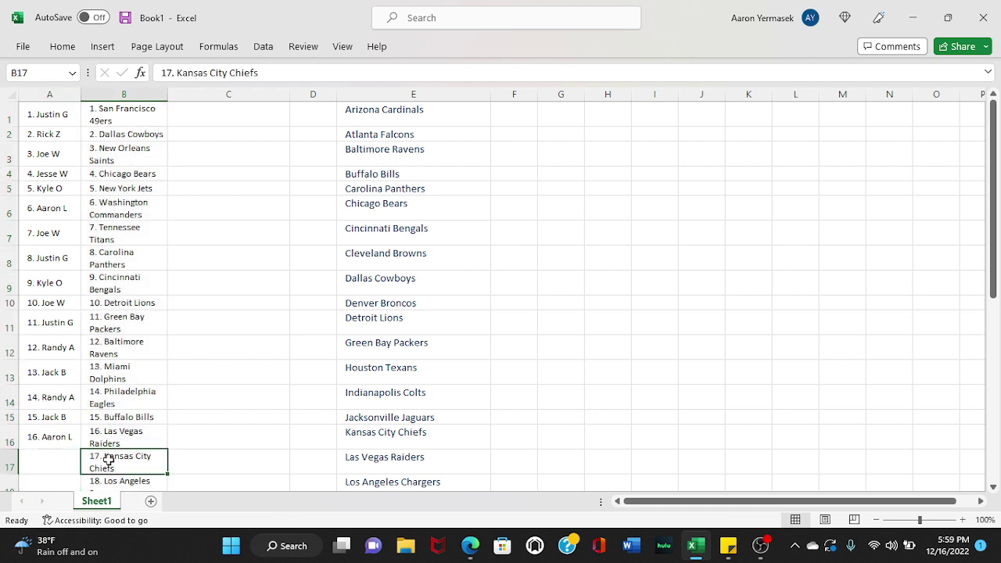
left_click(69, 461)
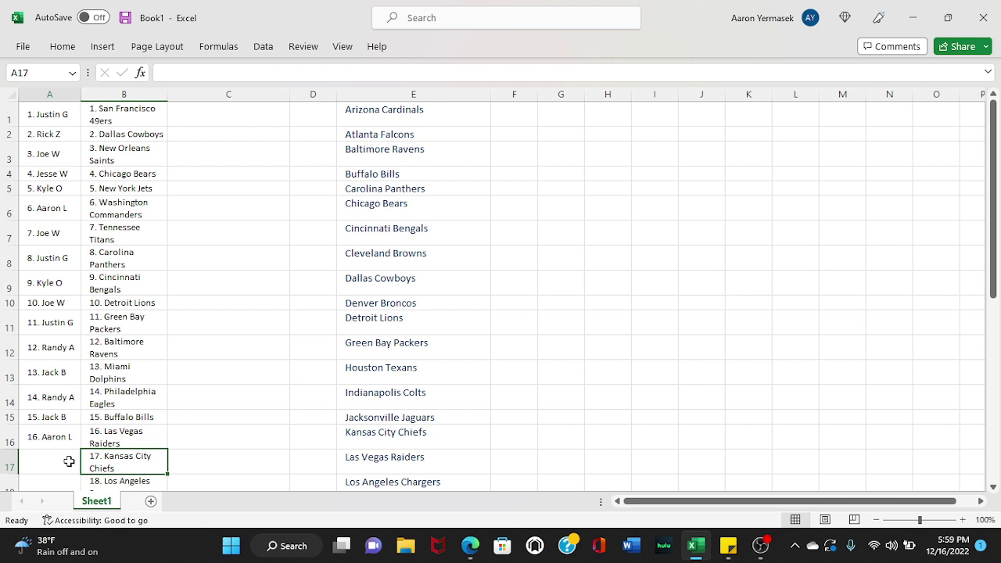
scroll(127, 109, "down", 5)
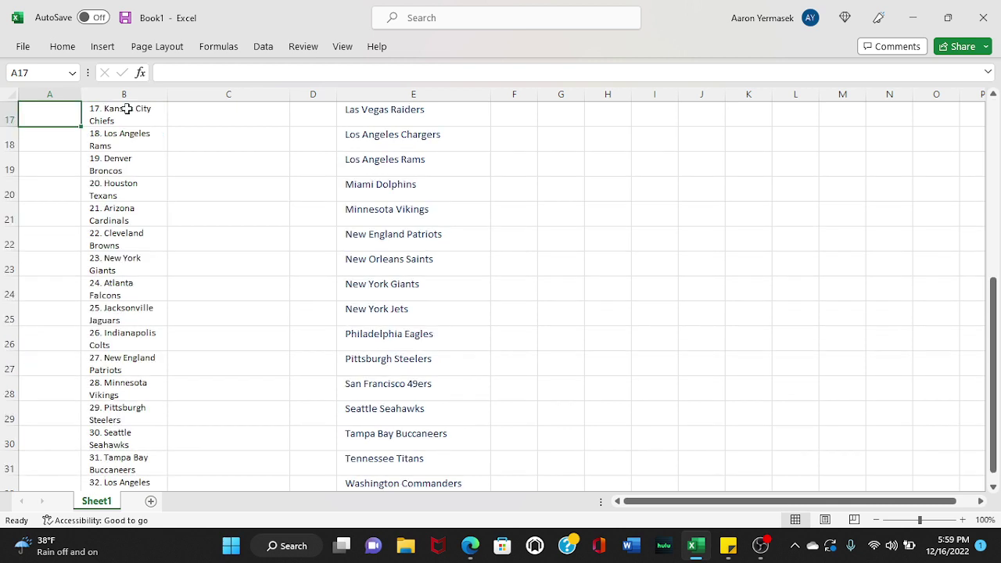
left_click(126, 109)
key("ctrl+shift+Down")
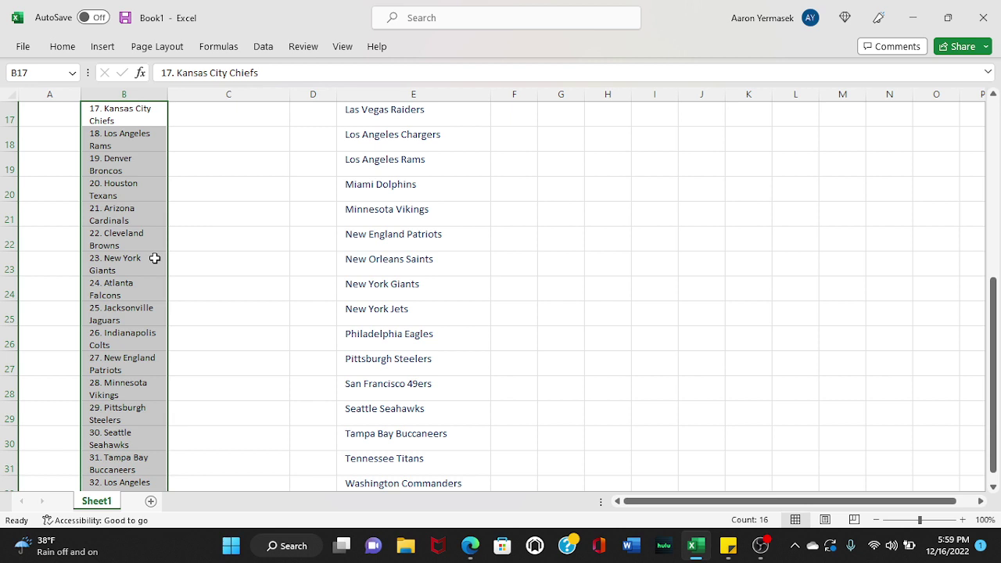
left_click_drag(155, 258, 217, 40)
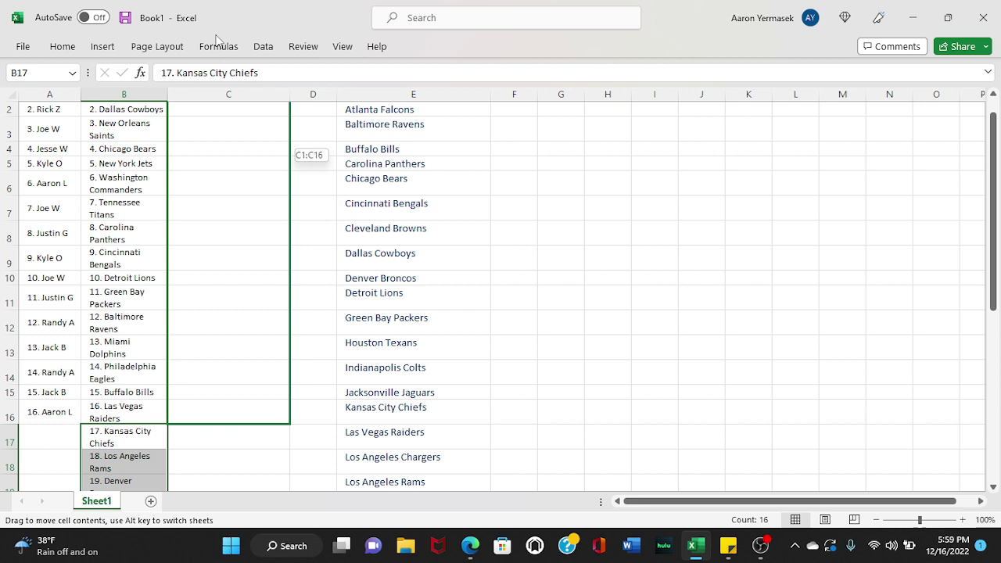
left_click_drag(218, 39, 217, 39)
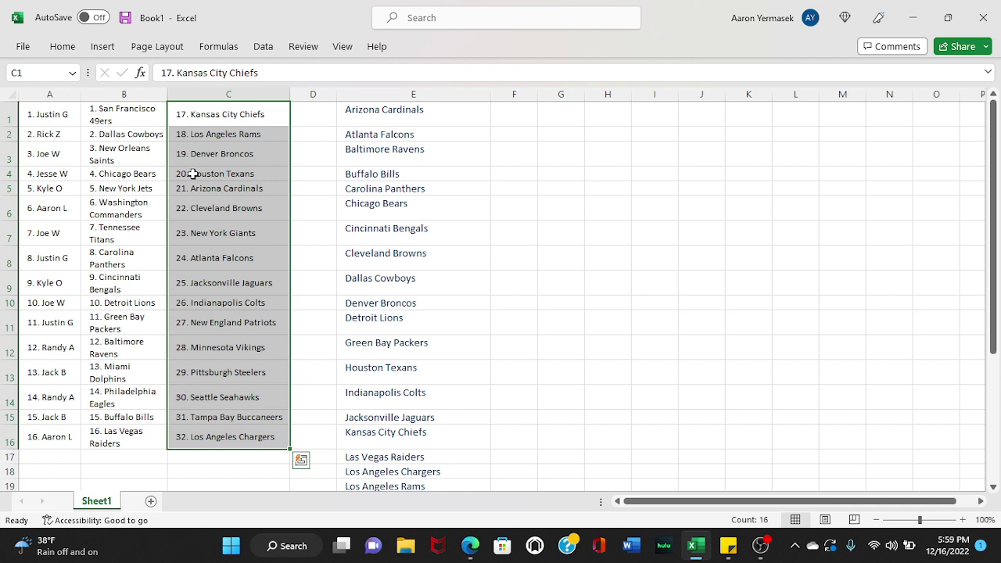
key("ctrl+z")
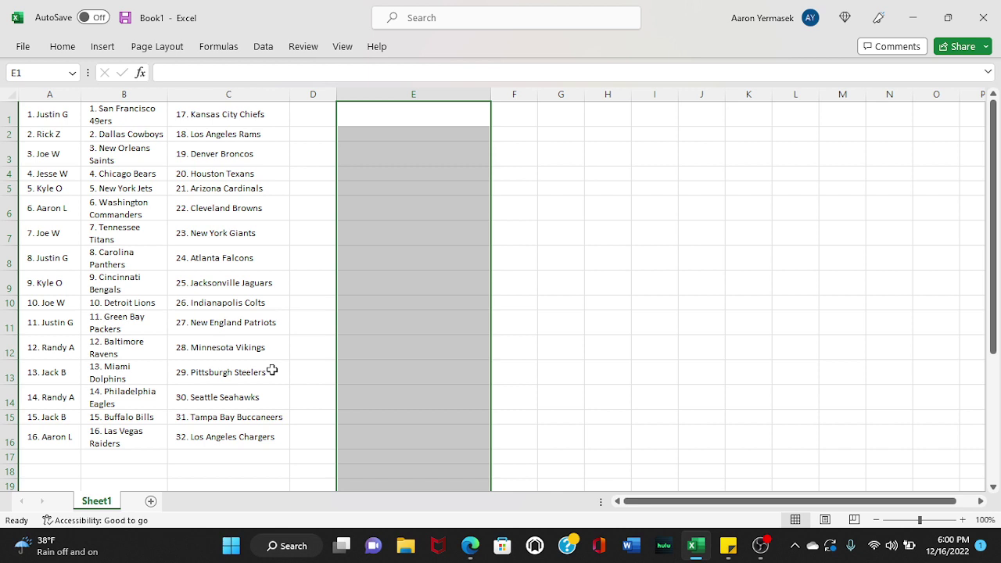
left_click(301, 351)
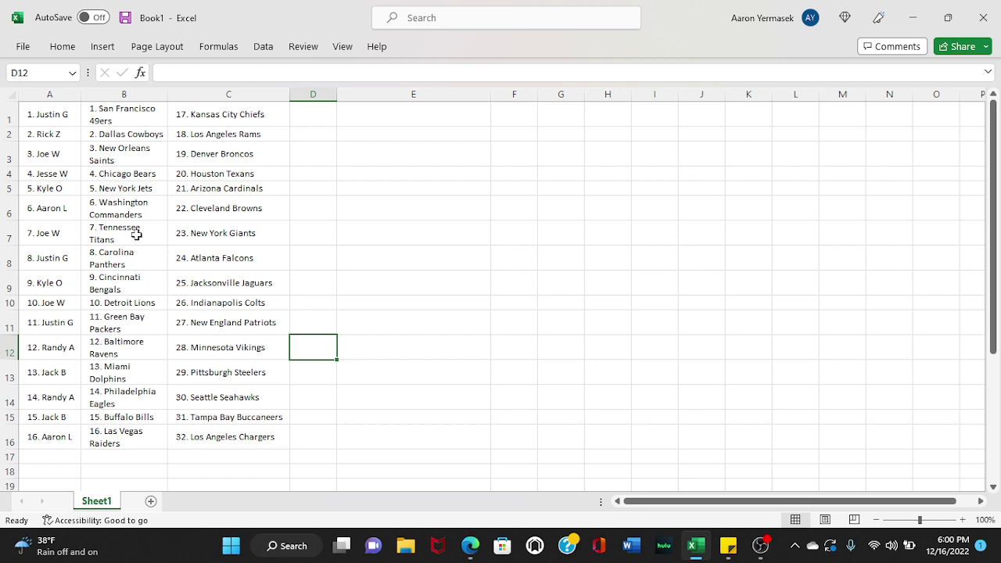
left_click(86, 234)
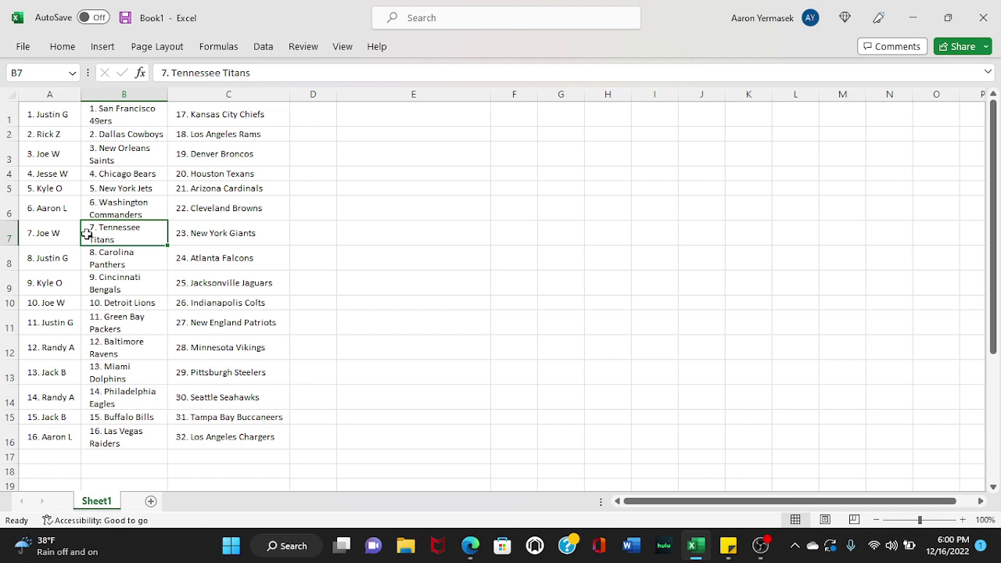
left_click(413, 173)
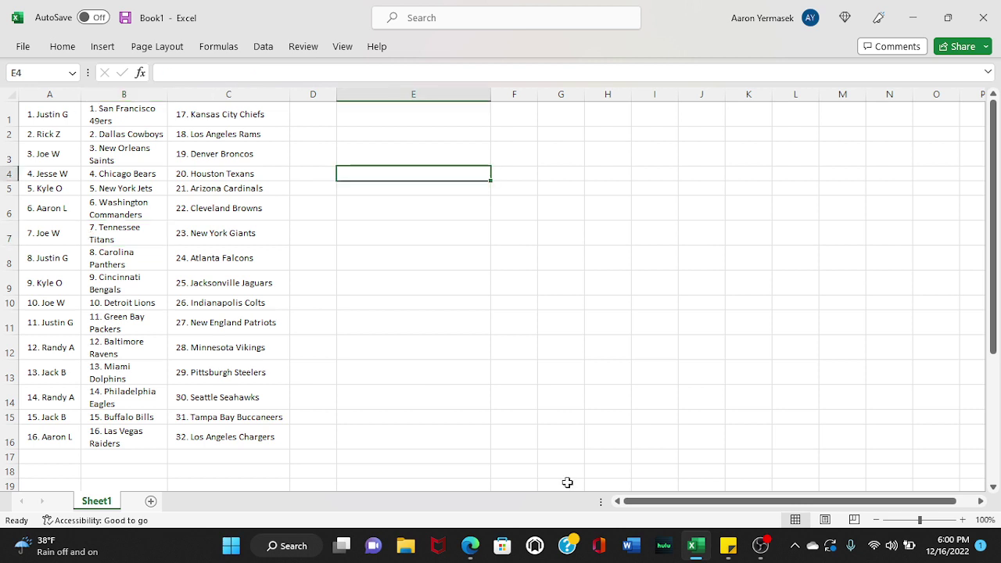
mouse_move(766, 552)
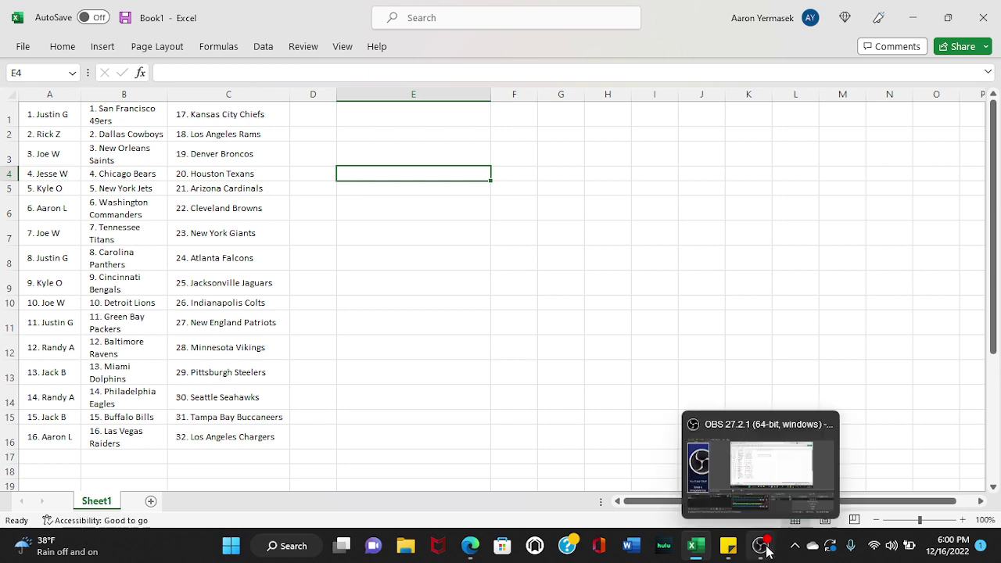